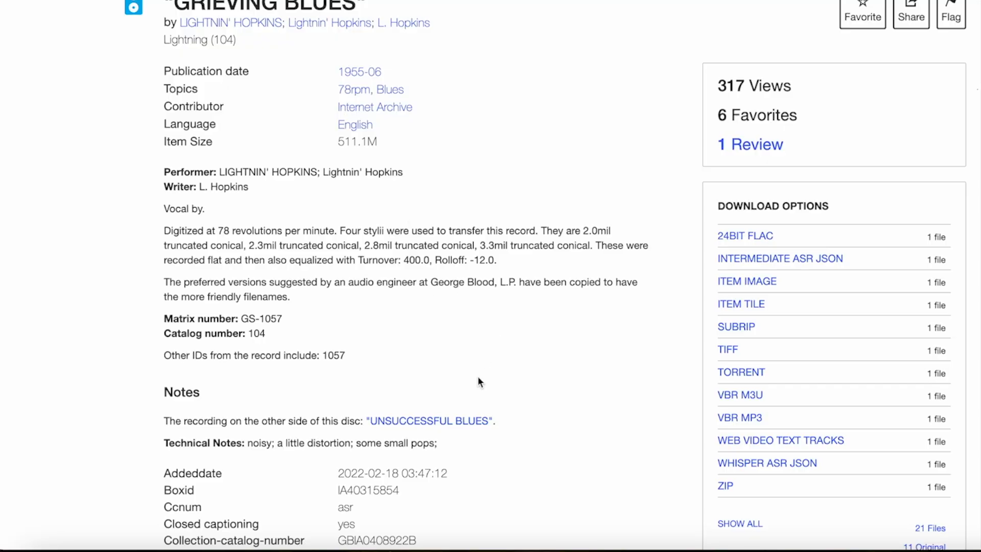
- Review the "GRIEVING BLUES" record page for its transfer details, technical notes and download options
scroll(477, 378, down, 5)
scroll(439, 291, down, 1)
scroll(439, 291, up, 1)
scroll(449, 346, up, 7)
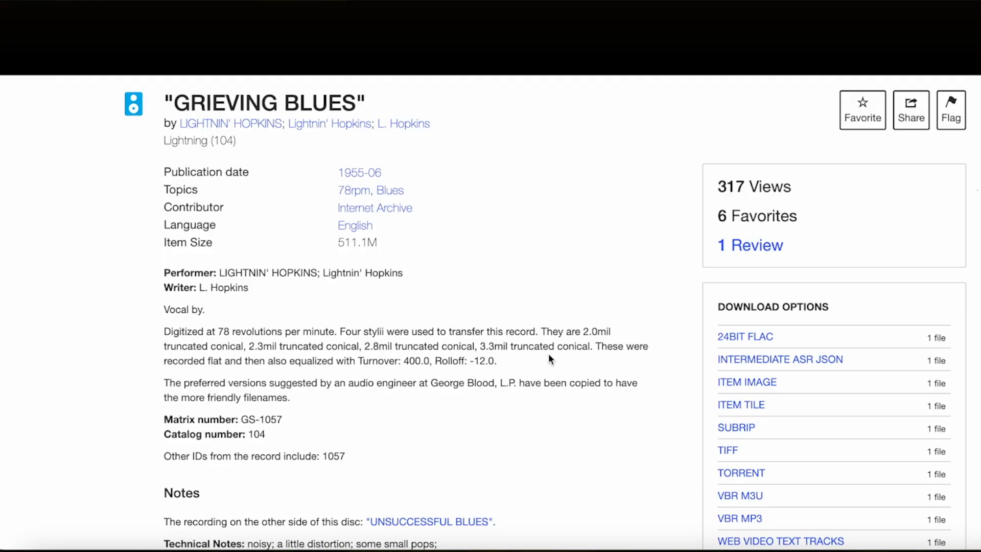
scroll(513, 334, down, 1)
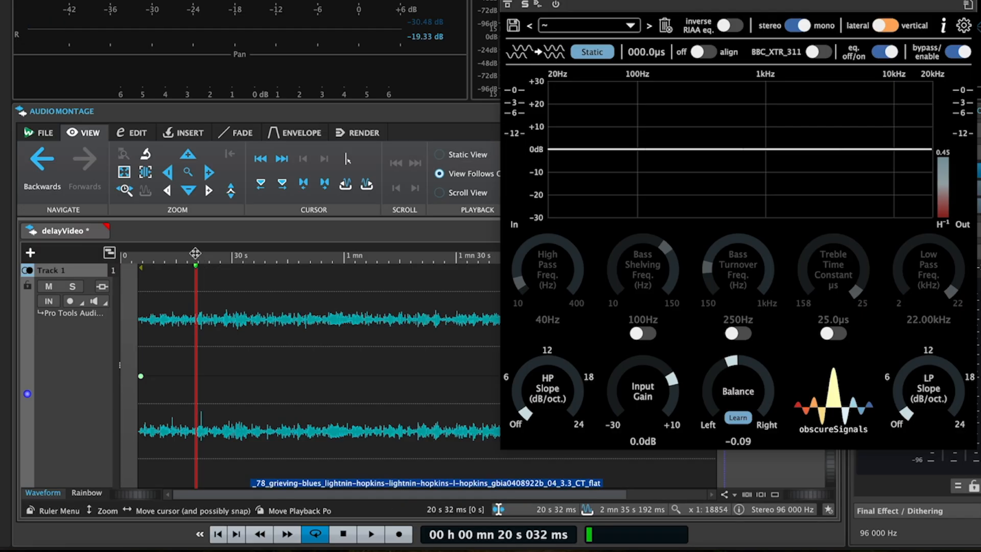
- Play the flat transfer from about 23 s and stop it at about 32 s
click(208, 254)
key(space)
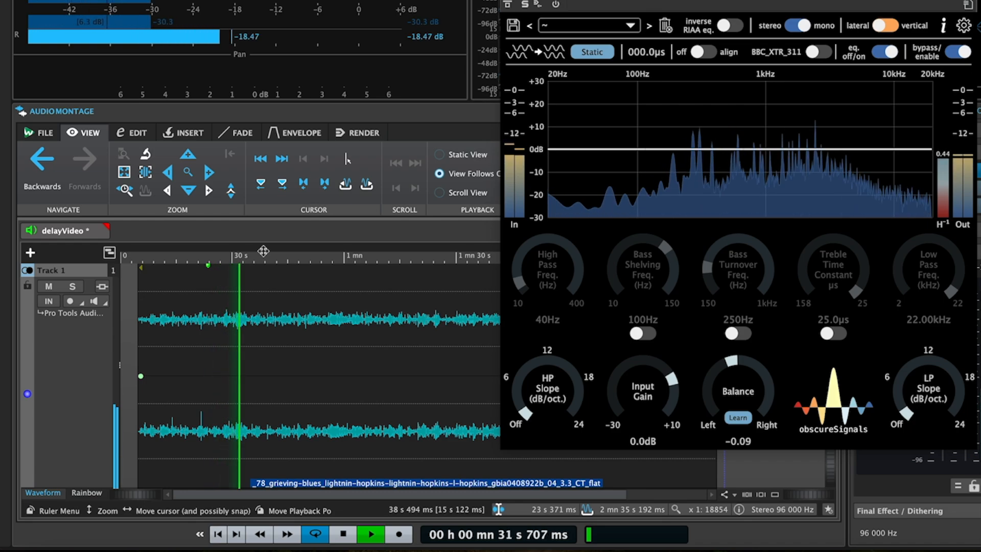
key(space)
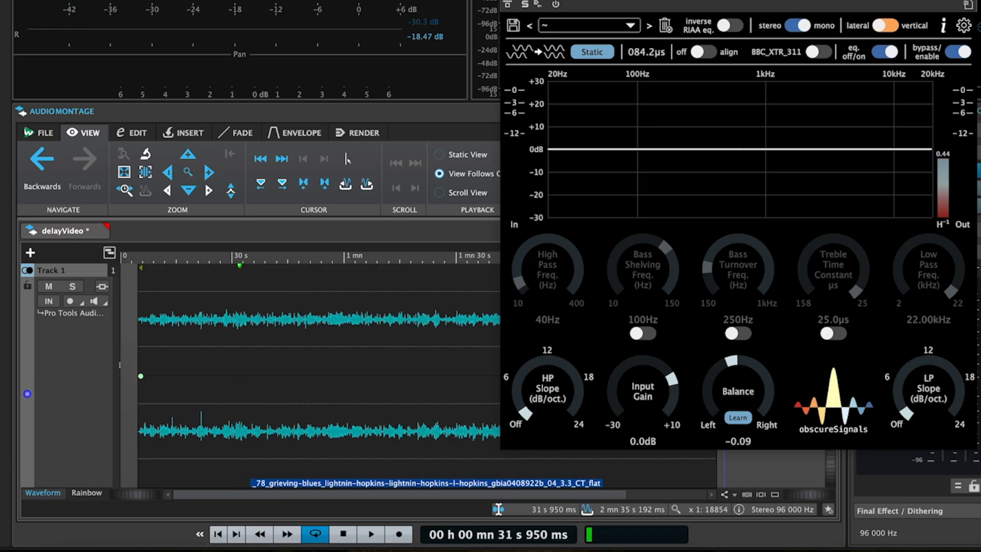
- Try different static delay values in playBackEQ, ending at 447.0 µs
drag(647, 52, 647, 79)
drag(646, 51, 646, 8)
mouse_move(646, 51)
mouse_down()
mouse_move(646, 0)
mouse_move(648, 52)
mouse_up()
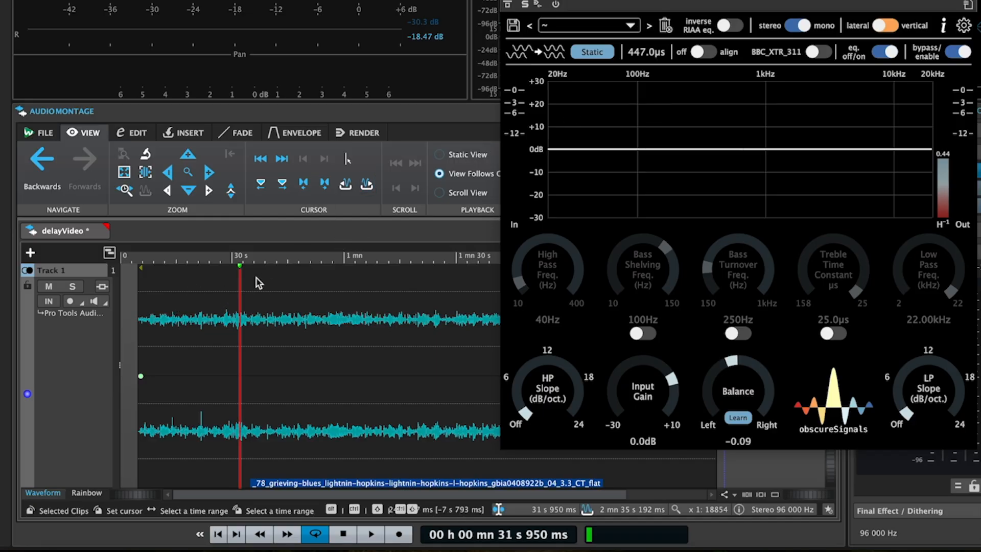
- Change playBackEQ's delay mode to Dynamic during a short playback from about 32 s
key(space)
click(592, 52)
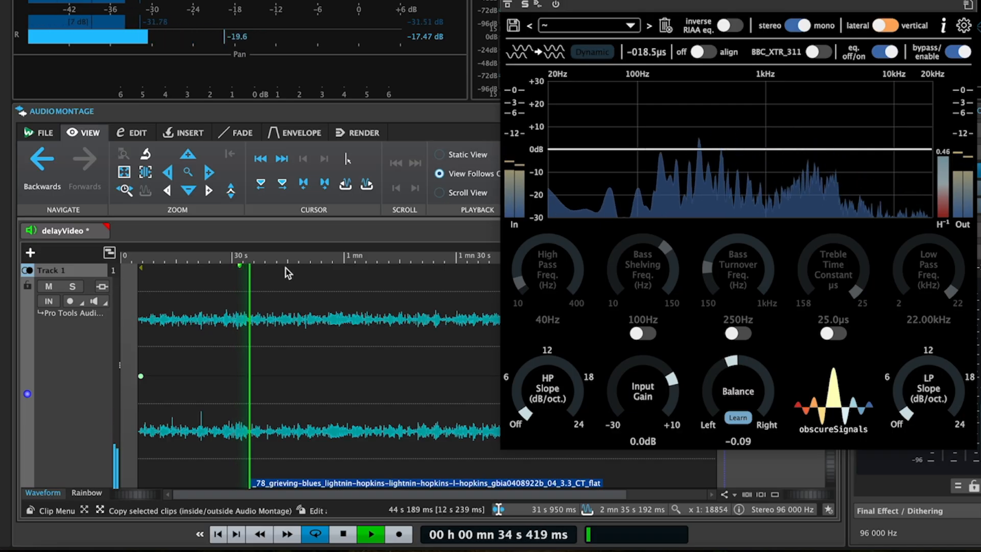
key(space)
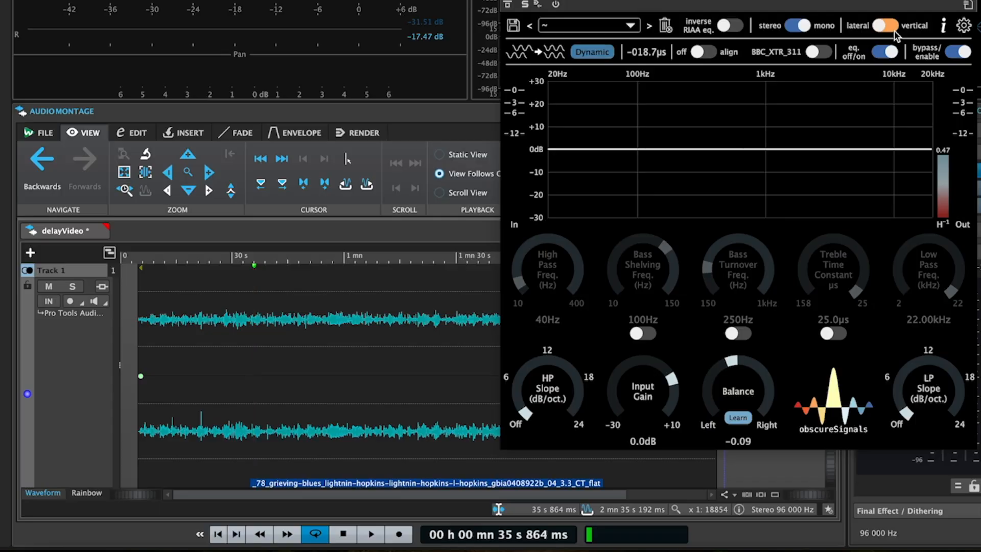
- Set the mono output to vertical and let playBackEQ learn the channel balance during a short playback
click(884, 25)
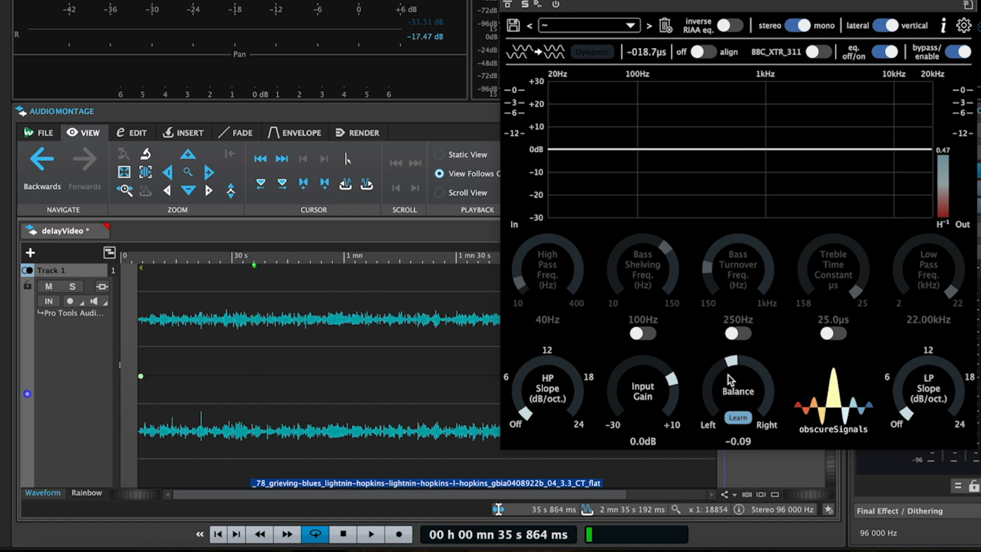
key(space)
click(744, 424)
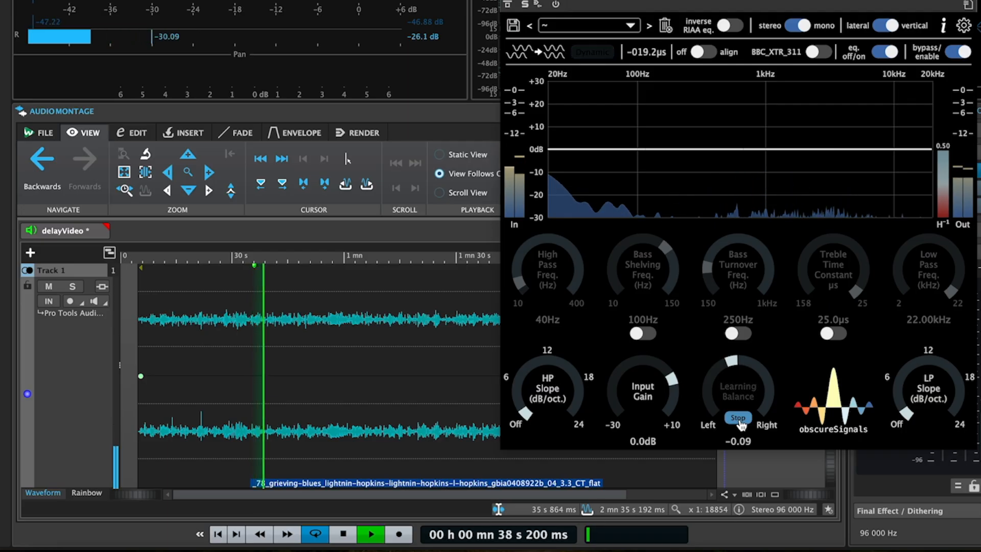
click(739, 418)
key(space)
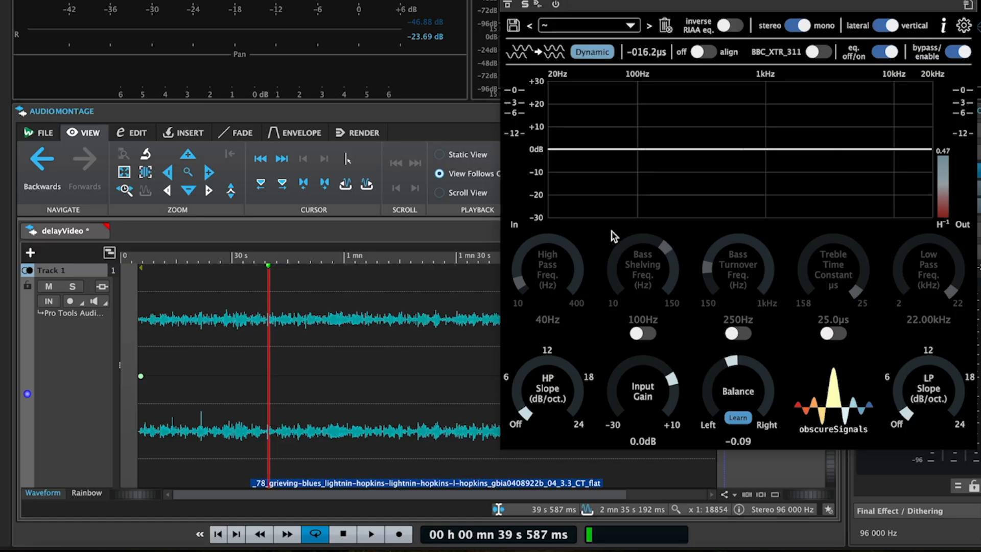
- Enable delay alignment and play the track from about 1 min 47 s, keeping the playBackEQ controls accessible
click(708, 54)
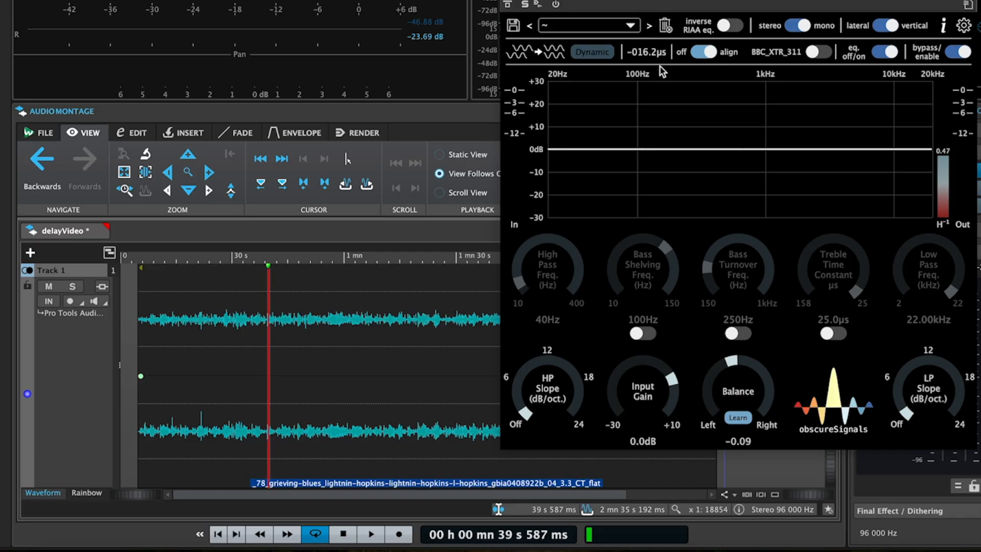
drag(665, 0, 807, 3)
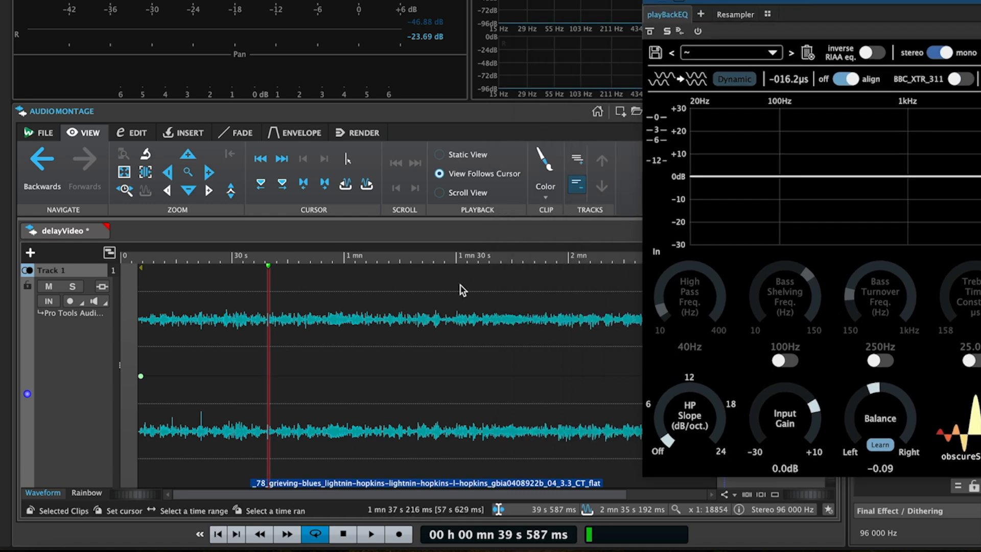
click(520, 288)
key(space)
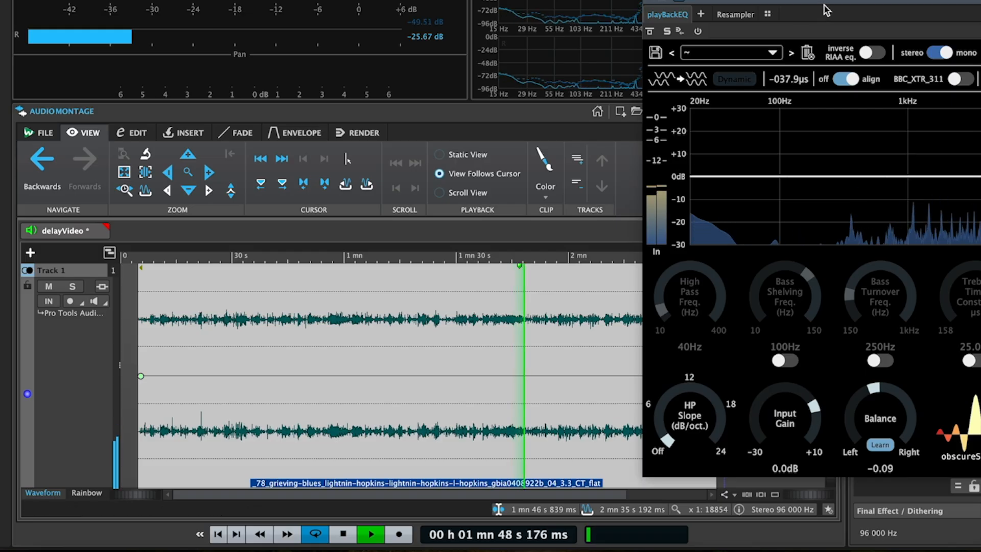
drag(806, 3, 184, 0)
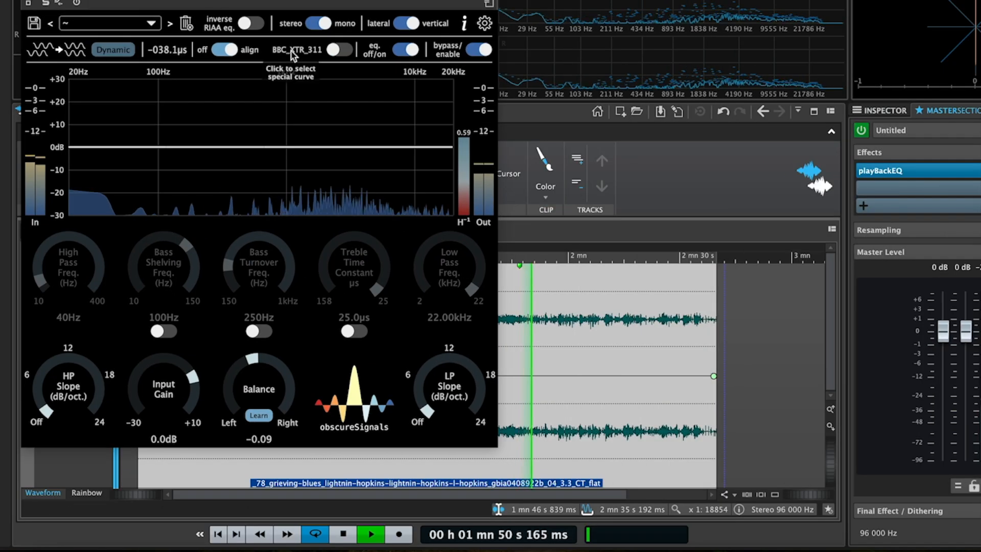
- Compare the vertical signal with delay alignment off and on during playback, ending with it on, and stop playback
click(224, 53)
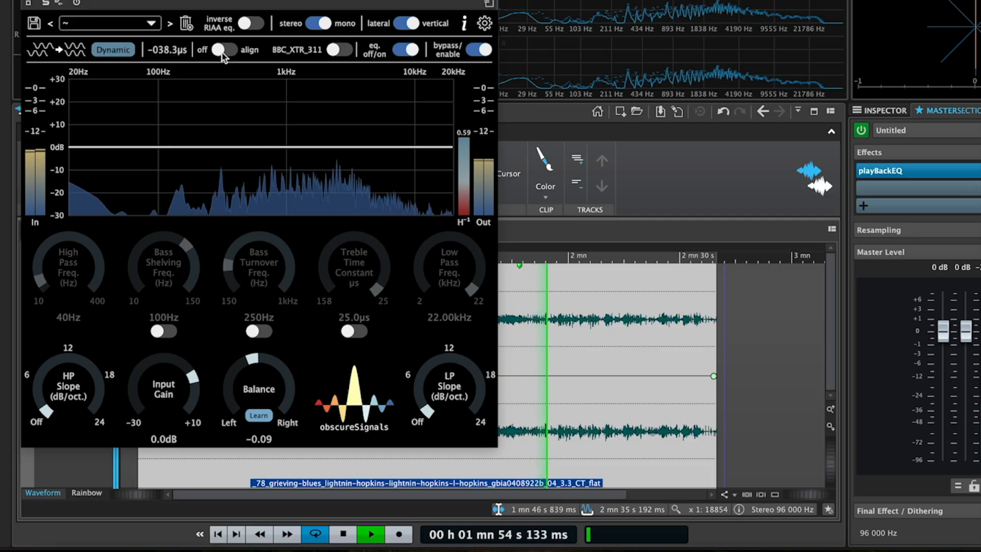
click(223, 53)
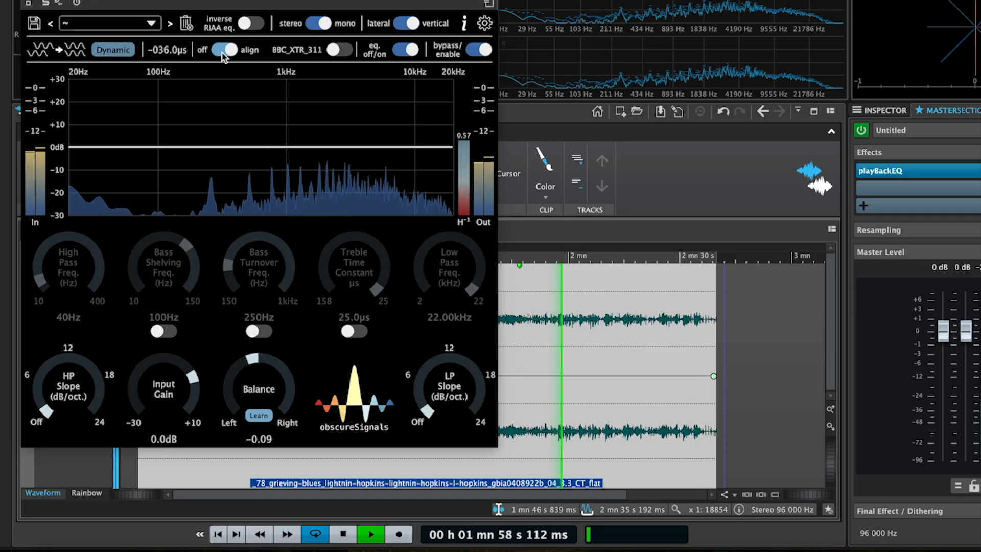
click(224, 53)
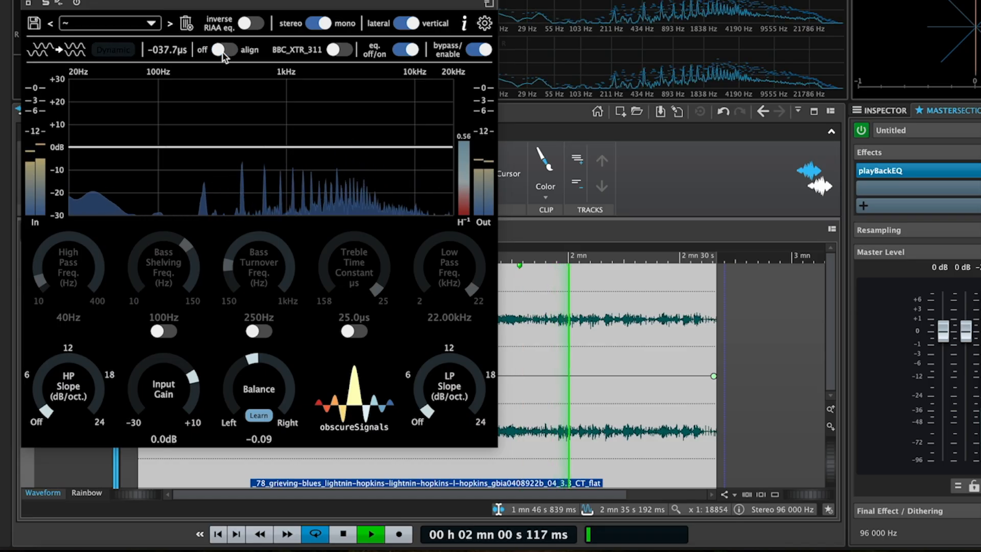
click(224, 54)
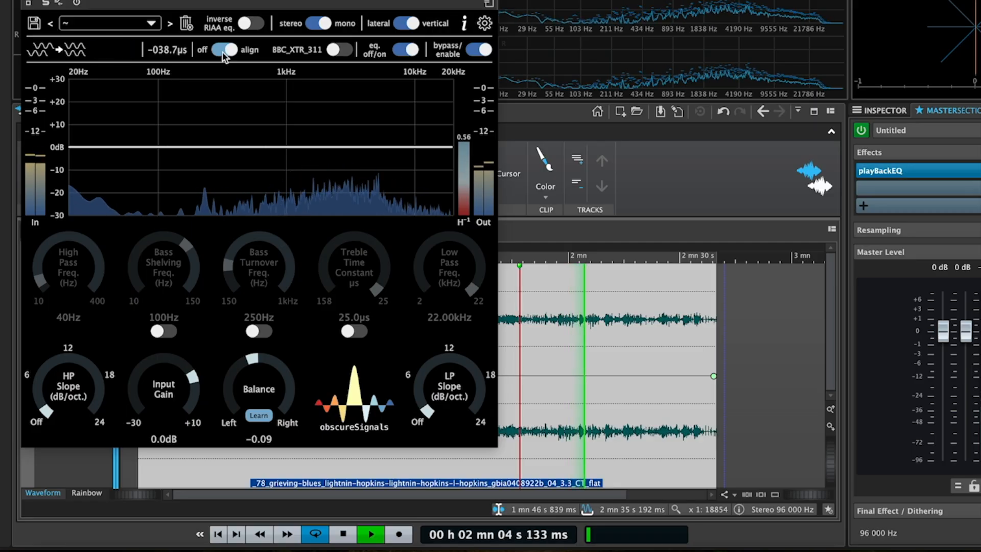
click(222, 51)
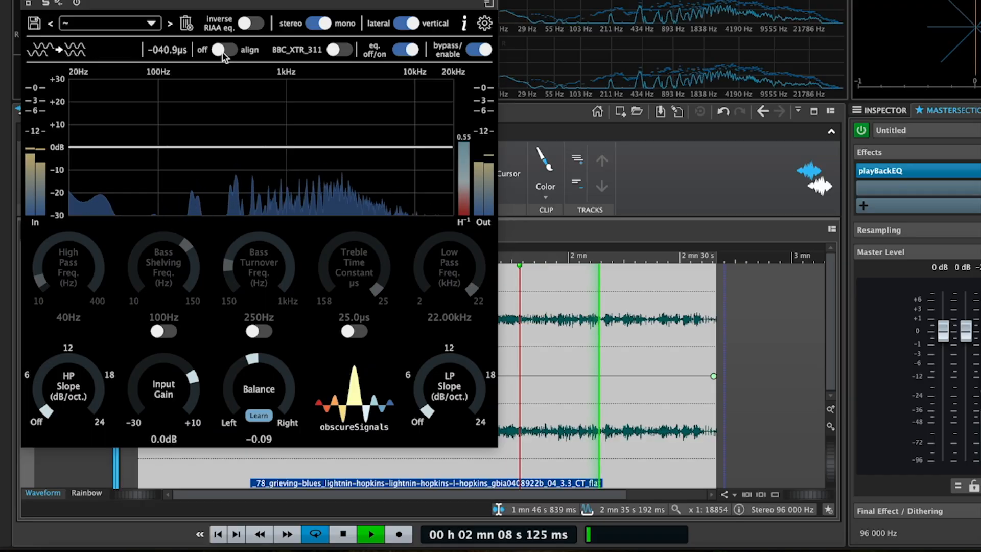
click(222, 51)
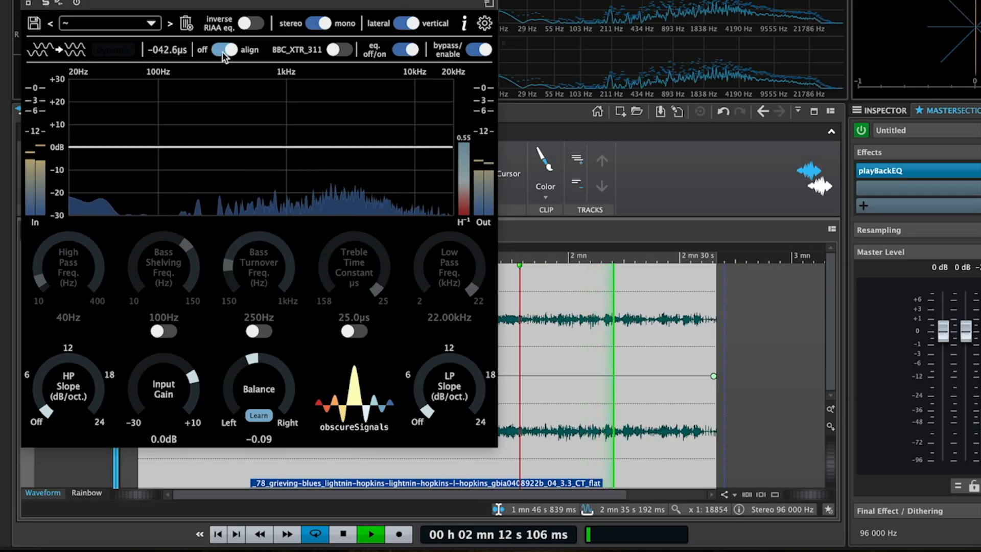
key(space)
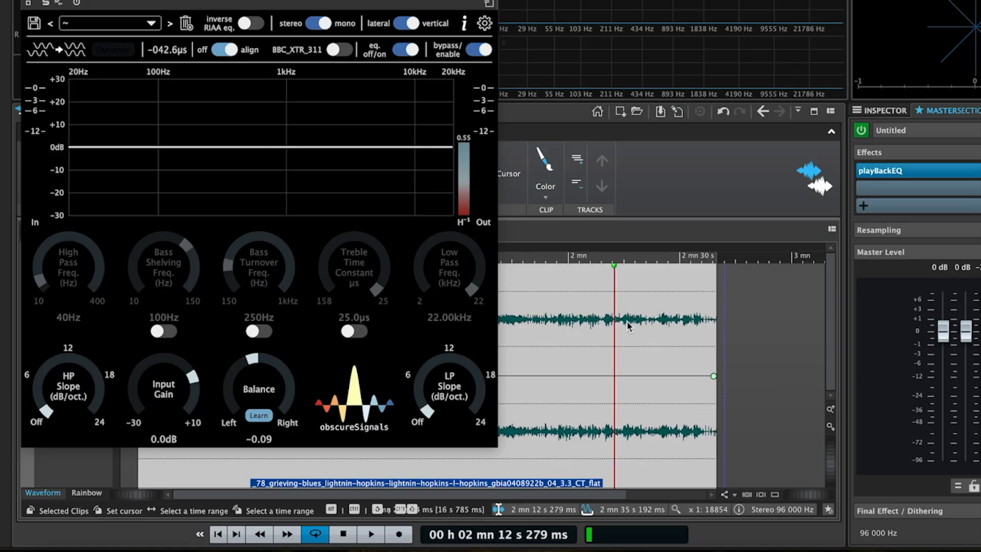
- Resume playback from about 2 min 12 s, disable delay alignment and stop at about 2 min 18 s
key(space)
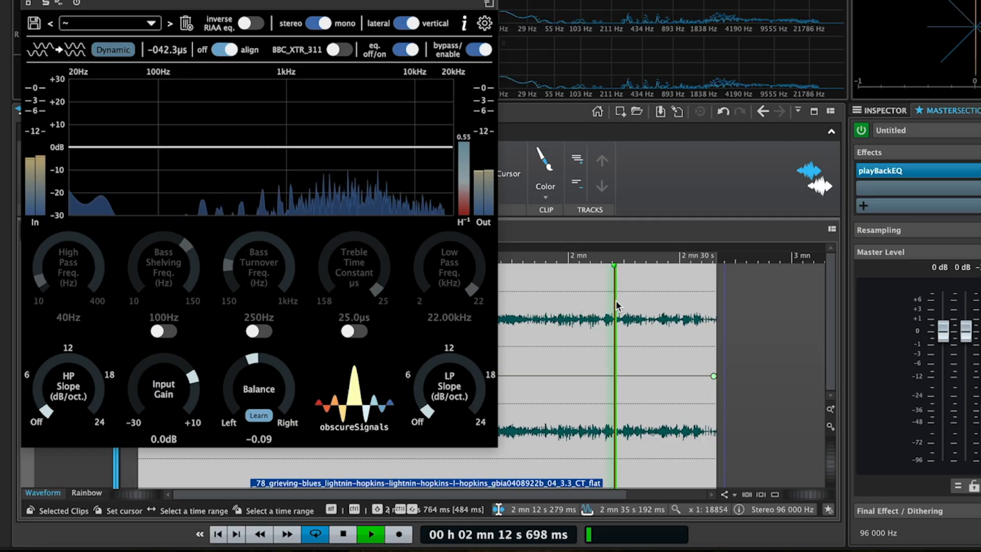
click(224, 49)
key(space)
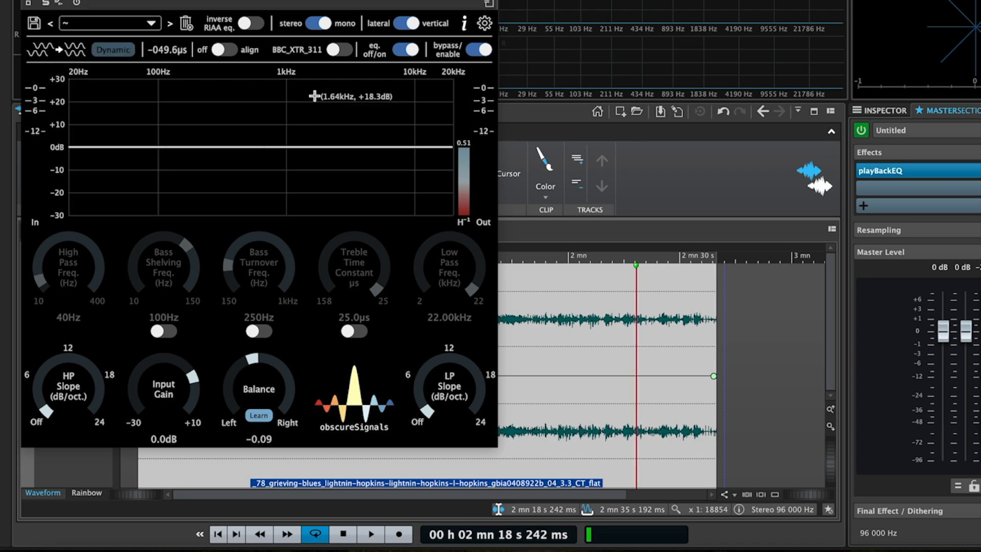
- Play the track from about 10 s to check the dynamic delay reading near the start of the record
drag(237, 0, 714, 26)
click(581, 108)
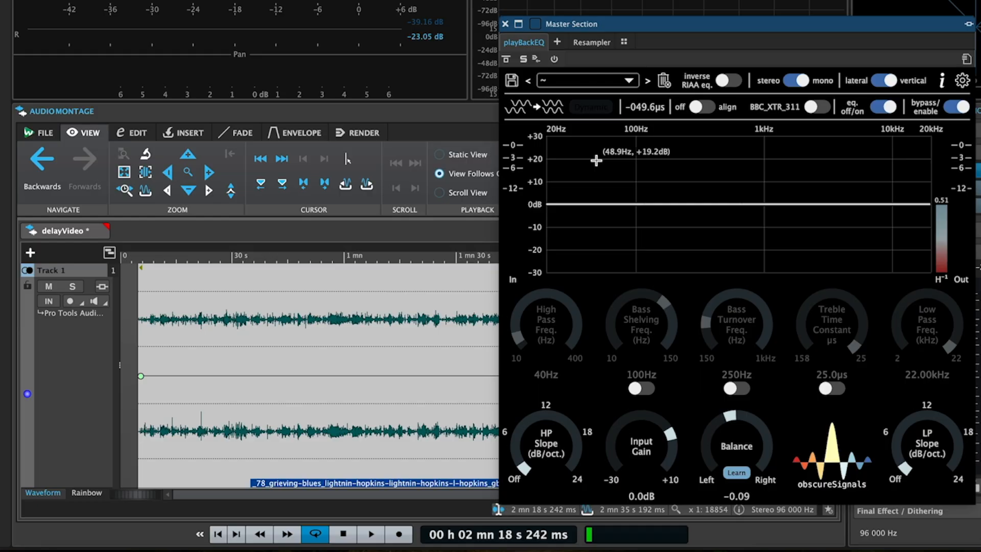
click(158, 297)
key(space)
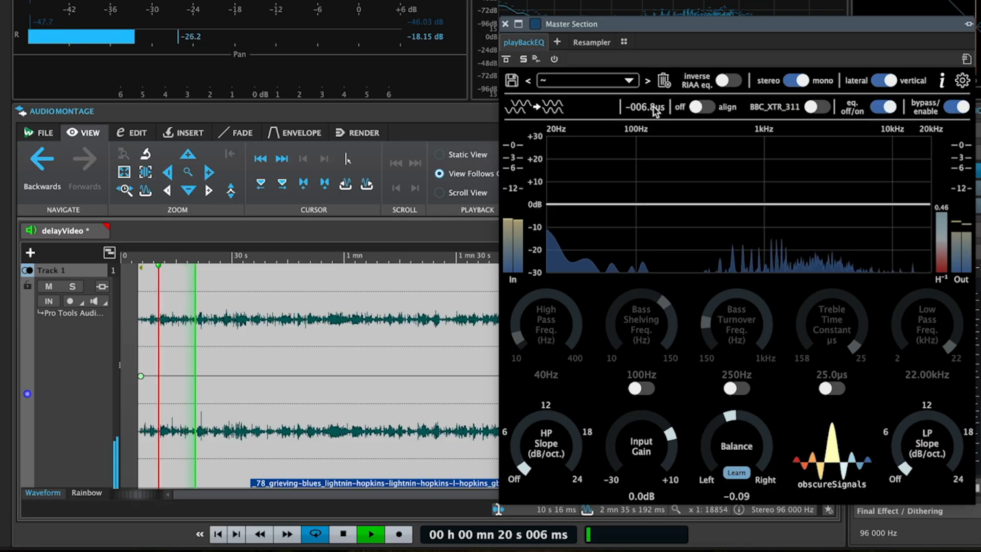
key(space)
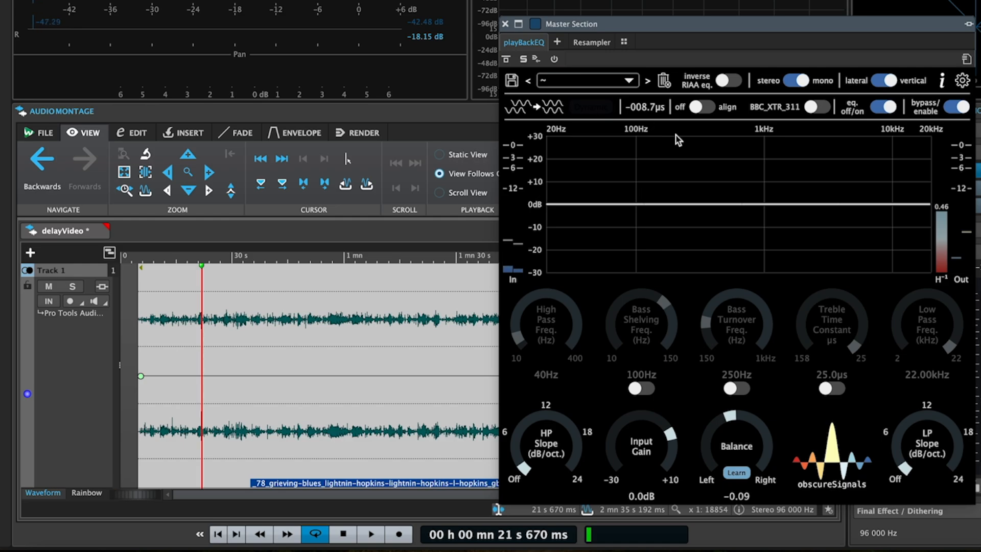
- Play the track from about 1 min 15 s to check the dynamic delay reading around the middle of the record
drag(679, 25, 562, 320)
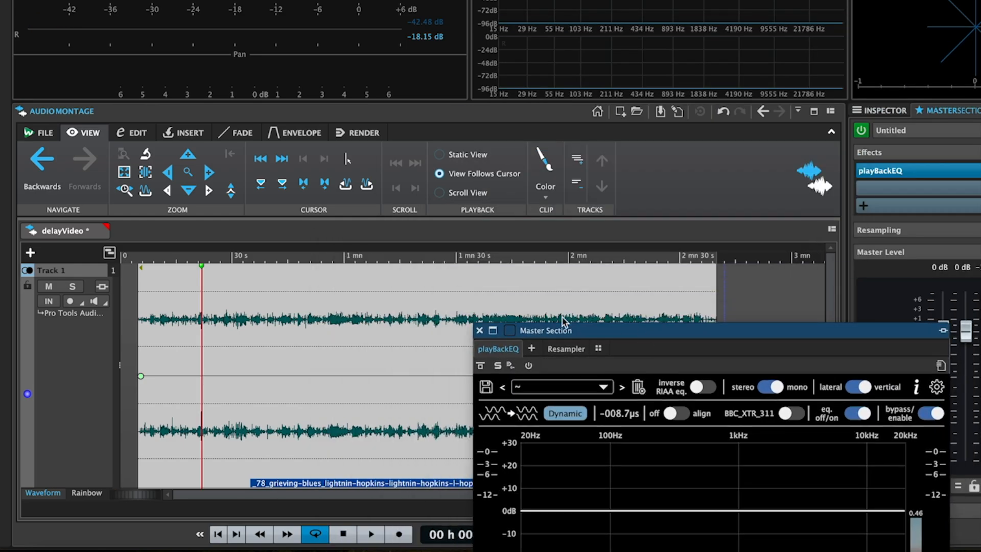
click(401, 296)
key(space)
drag(682, 326, 727, 52)
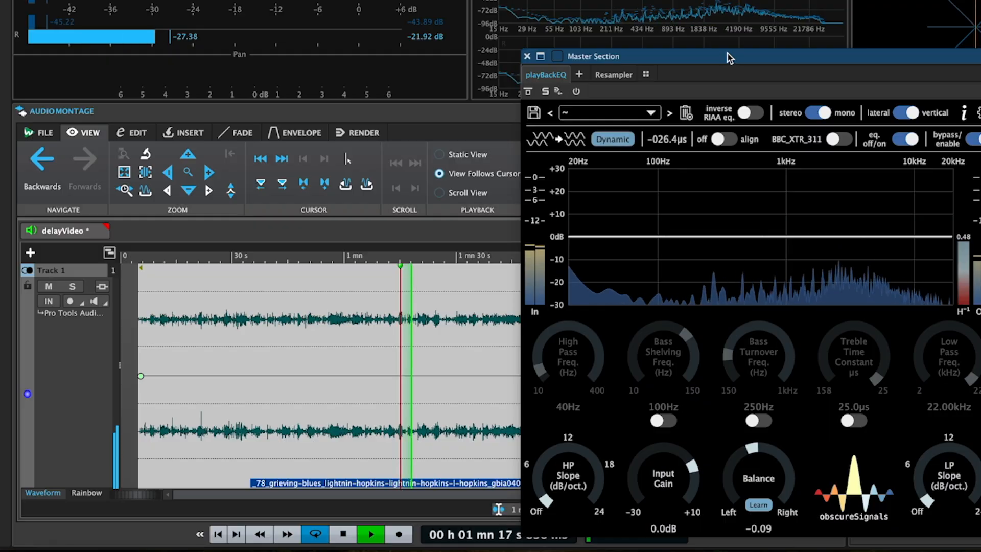
key(space)
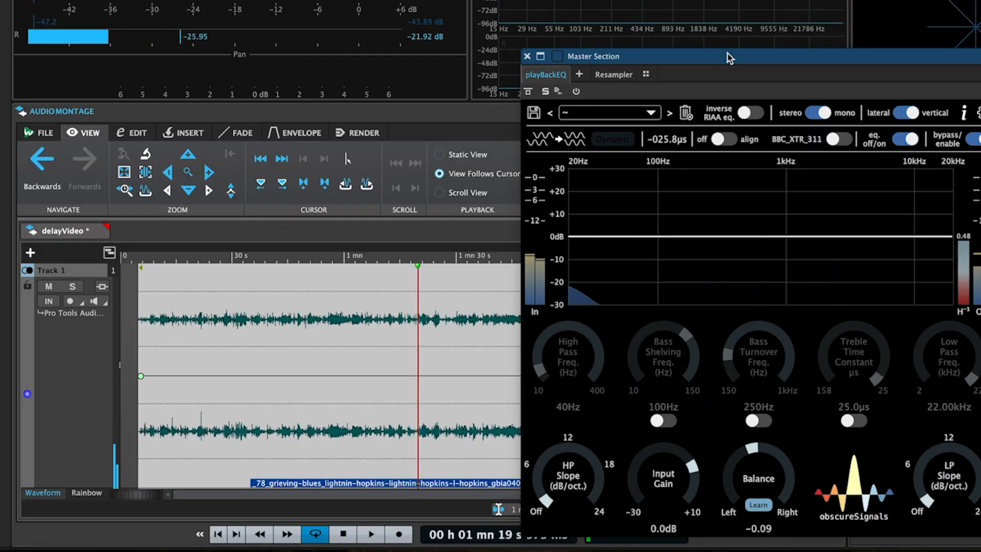
- Play the track from about 2 min 15 s to check the dynamic delay reading near the end of the record
drag(677, 57, 901, 80)
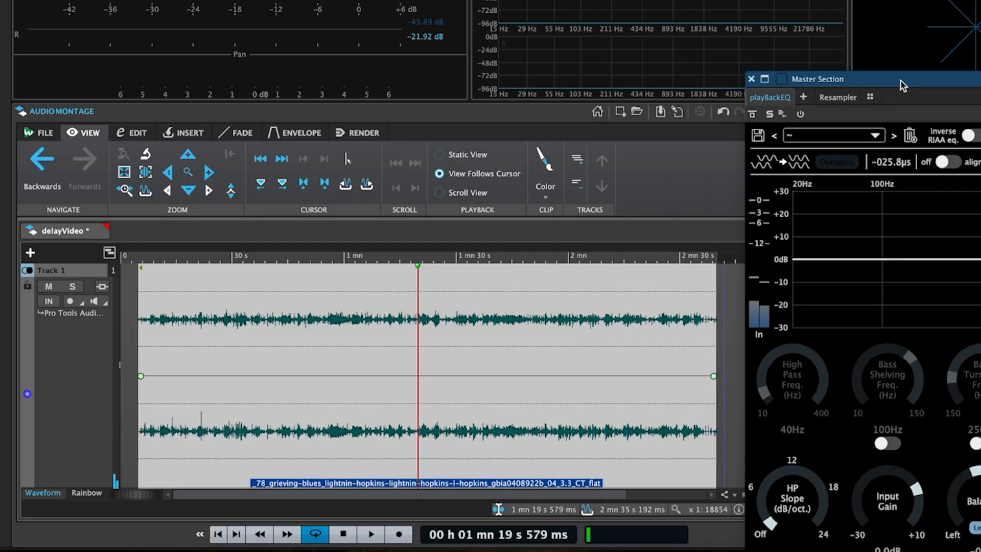
click(623, 288)
key(space)
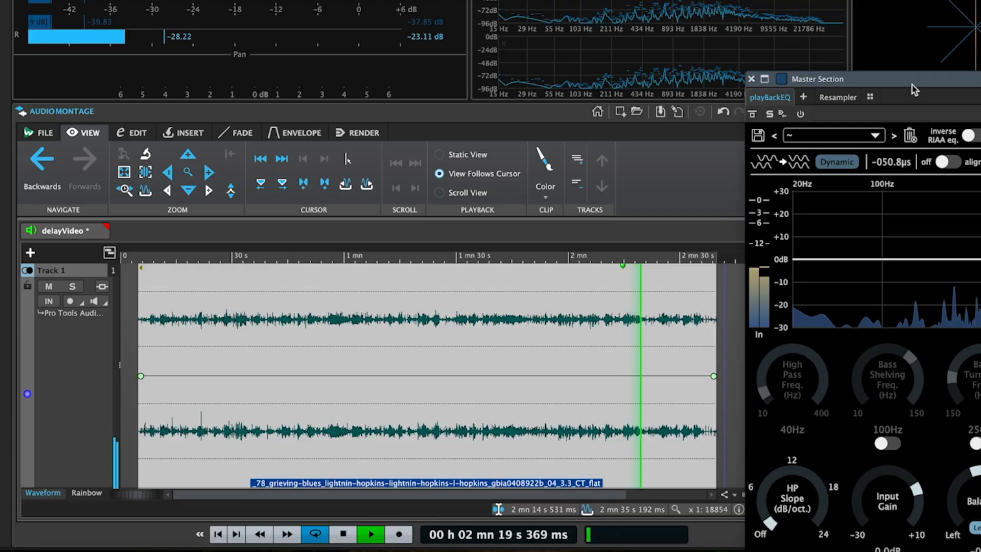
key(space)
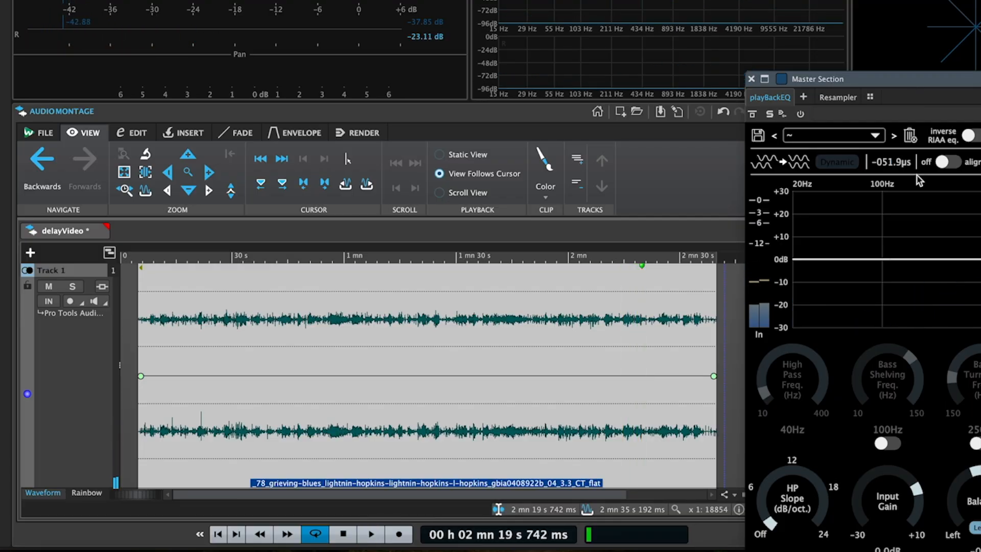
- Play from about 2 min 17 s, compare delay alignment on and off, ending with it off, and bring the whole playBackEQ window into view
click(849, 164)
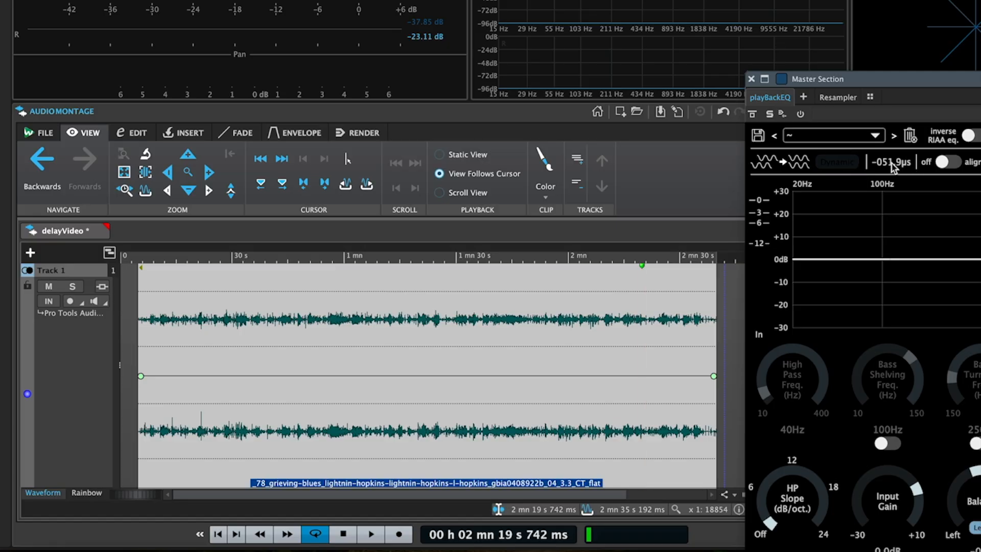
click(631, 291)
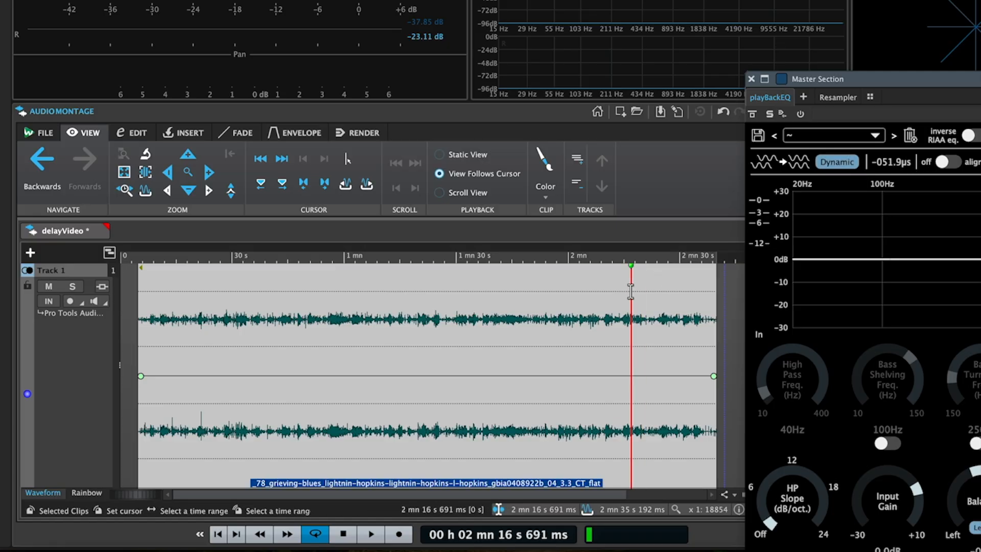
key(space)
click(944, 161)
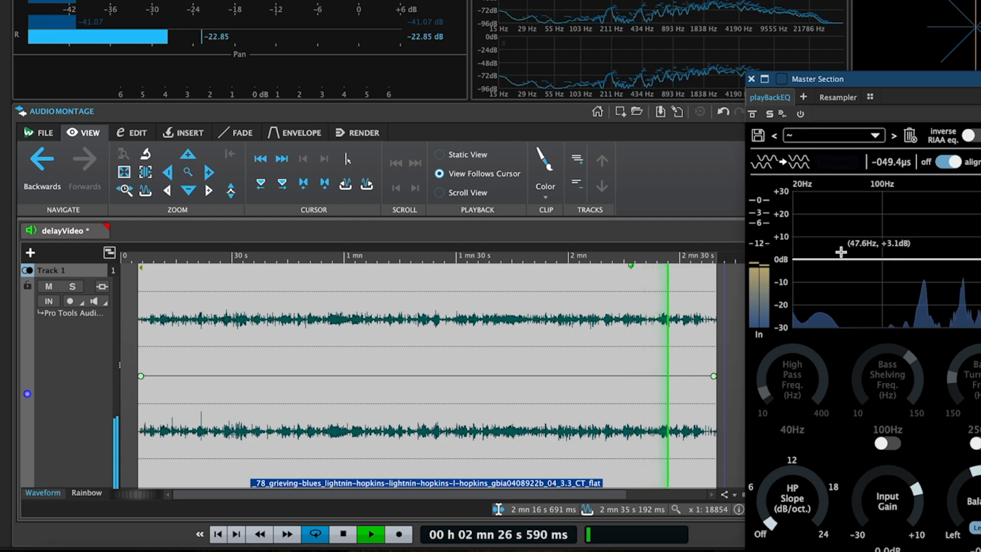
click(940, 164)
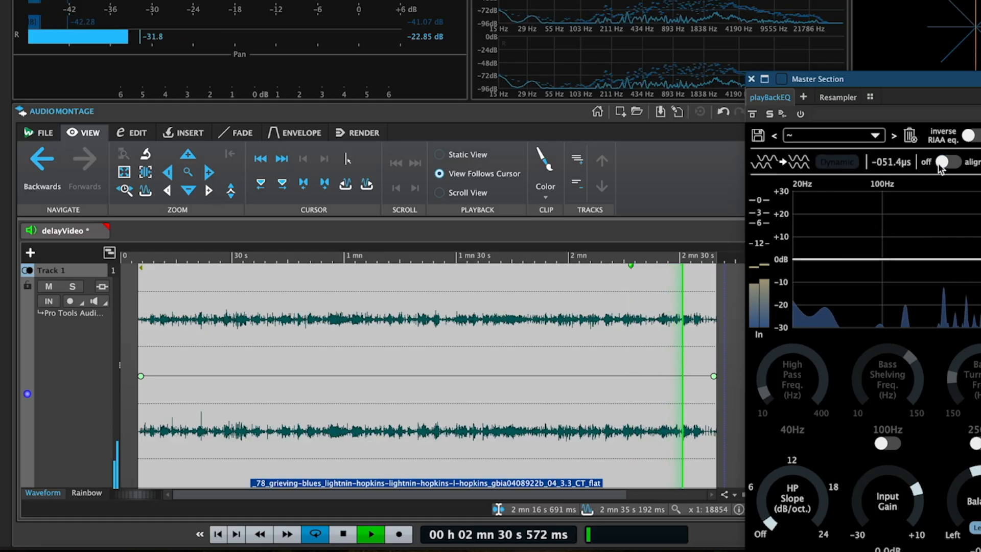
key(space)
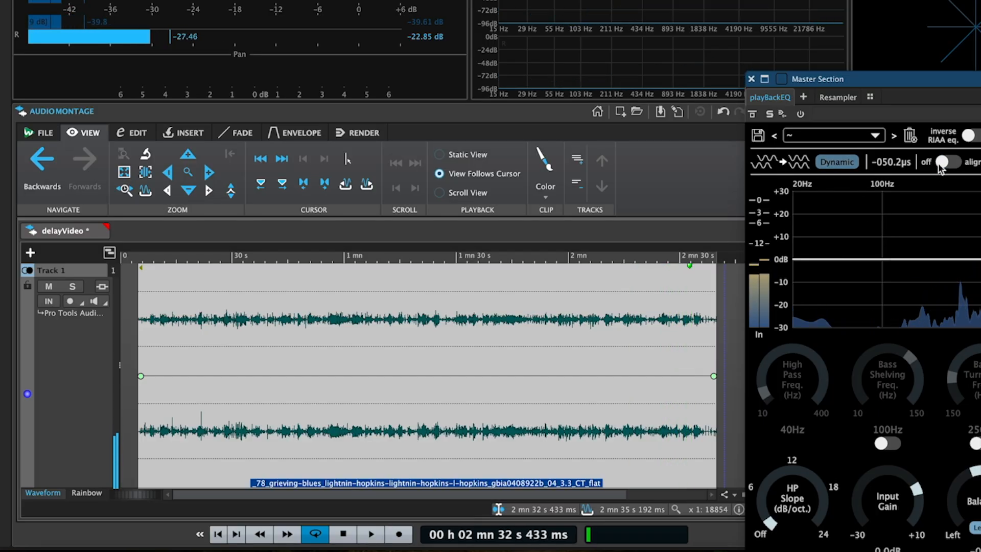
drag(891, 79, 487, 1)
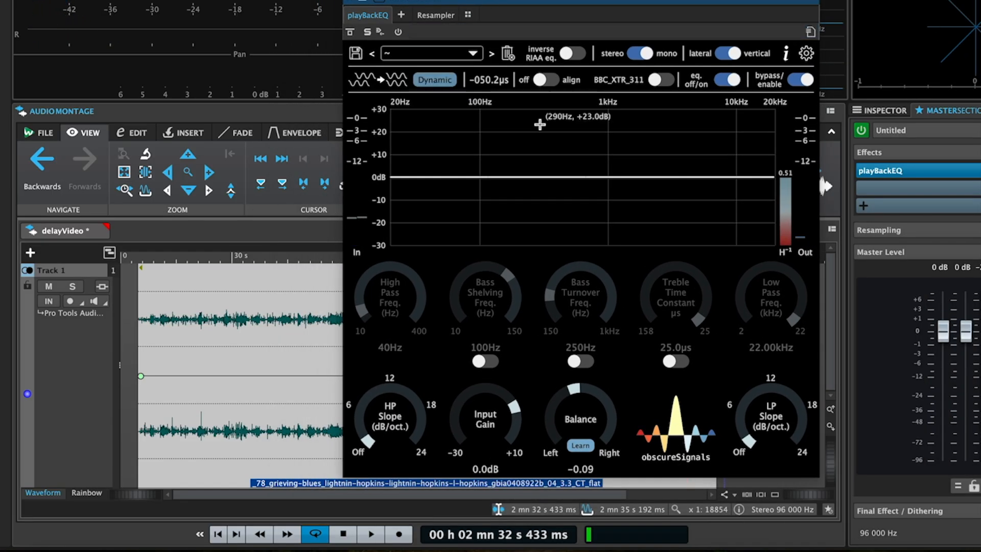